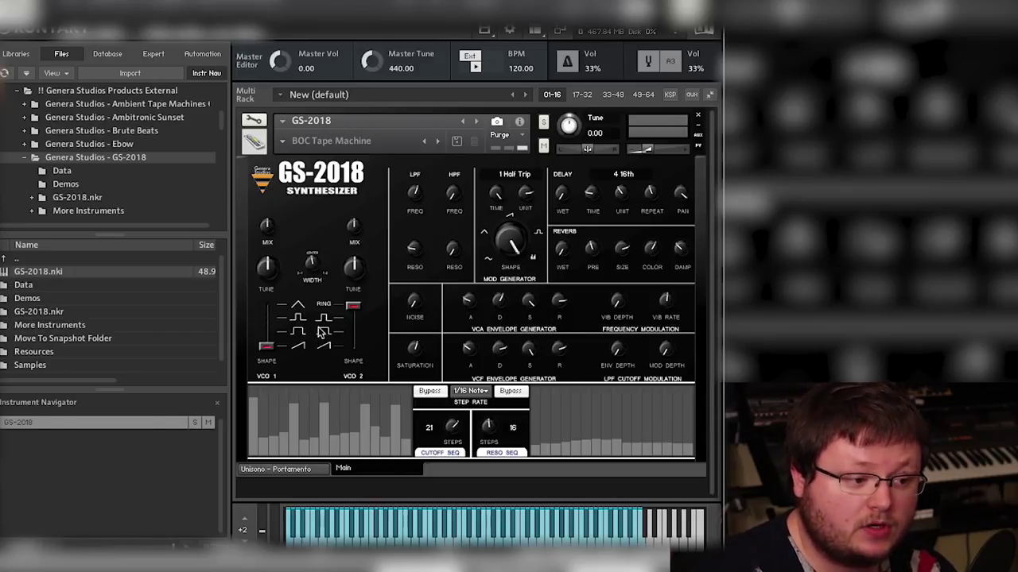
# Set VCO 2's shape to saw, raise the VCO 1 and VCO 2 MIX knobs, and go to Unisono–Portamento.
pyautogui.moveTo(353, 307); pyautogui.dragTo(365, 390)
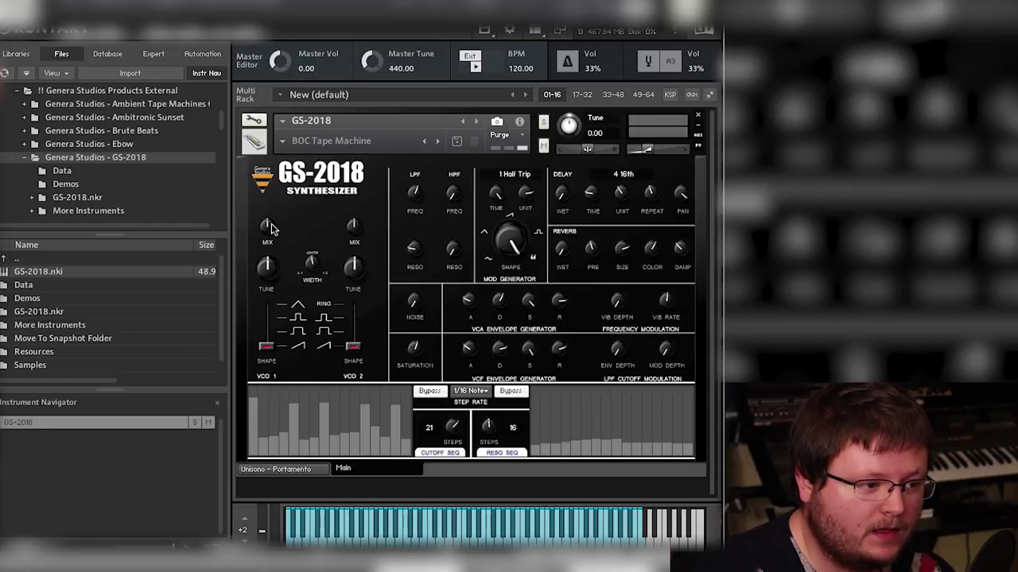
pyautogui.moveTo(274, 232); pyautogui.dragTo(270, 209)
pyautogui.moveTo(352, 225); pyautogui.dragTo(353, 207)
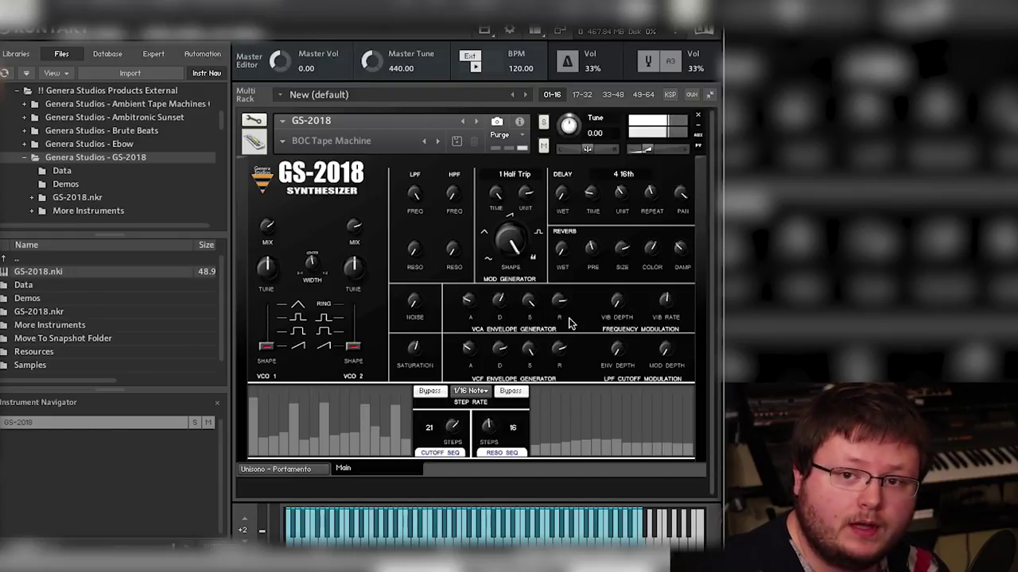
pyautogui.click(300, 476)
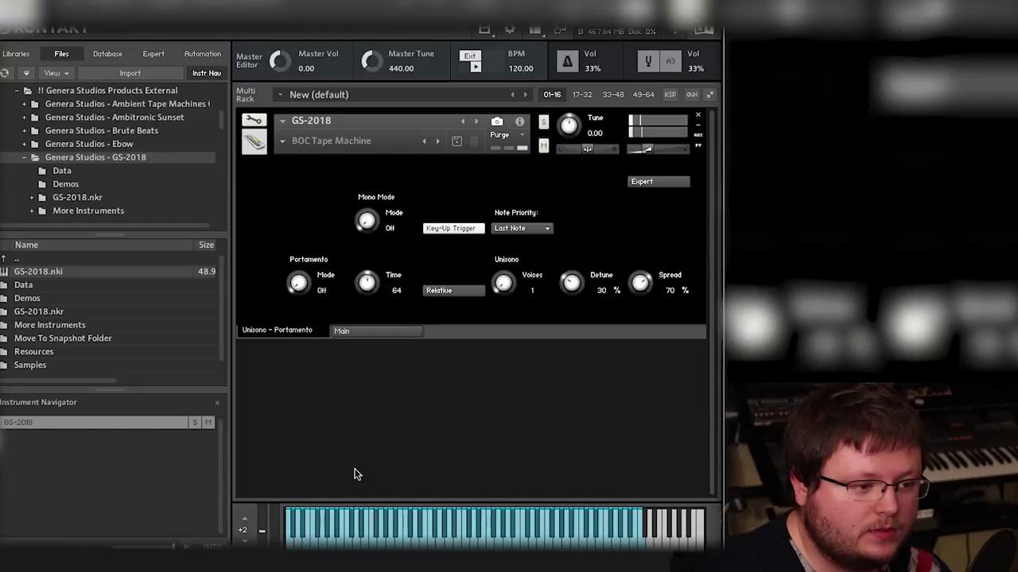
# Turn Mono Mode and Portamento Mode on, set Portamento Time to 16, then return to the Main page.
pyautogui.click(379, 220)
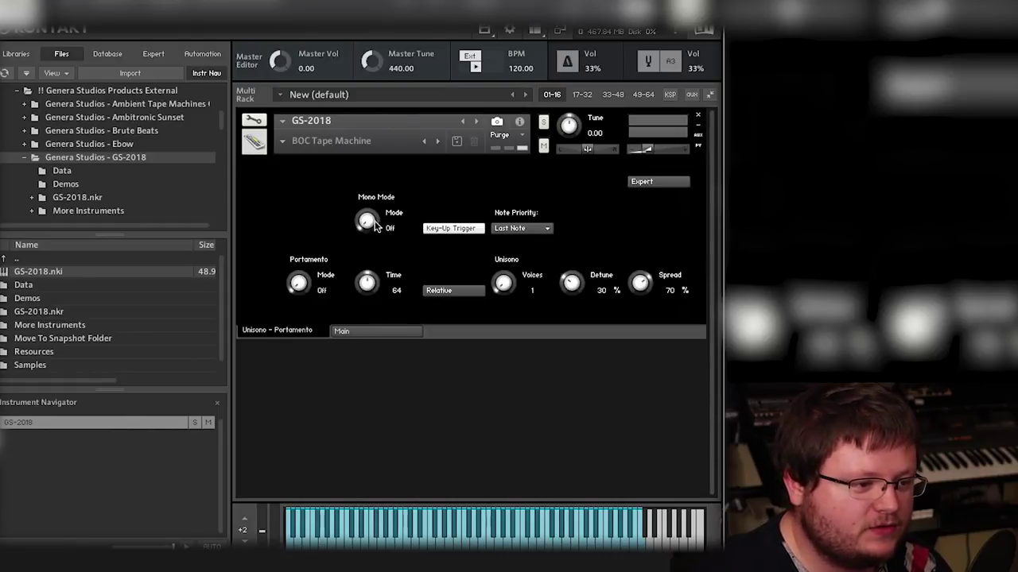
pyautogui.click(310, 285)
pyautogui.moveTo(368, 283); pyautogui.dragTo(369, 349)
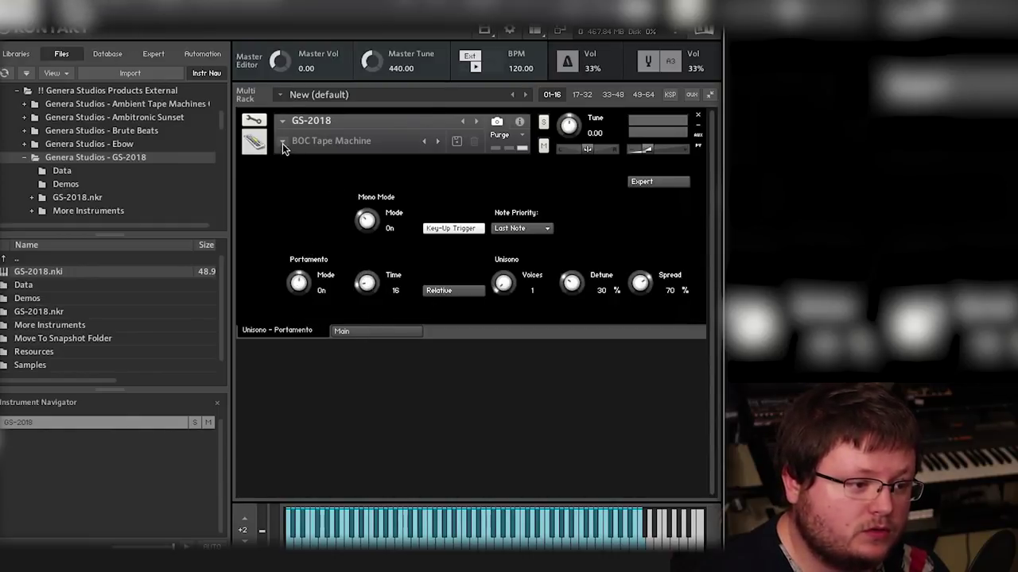
pyautogui.click(282, 142)
pyautogui.click(256, 191)
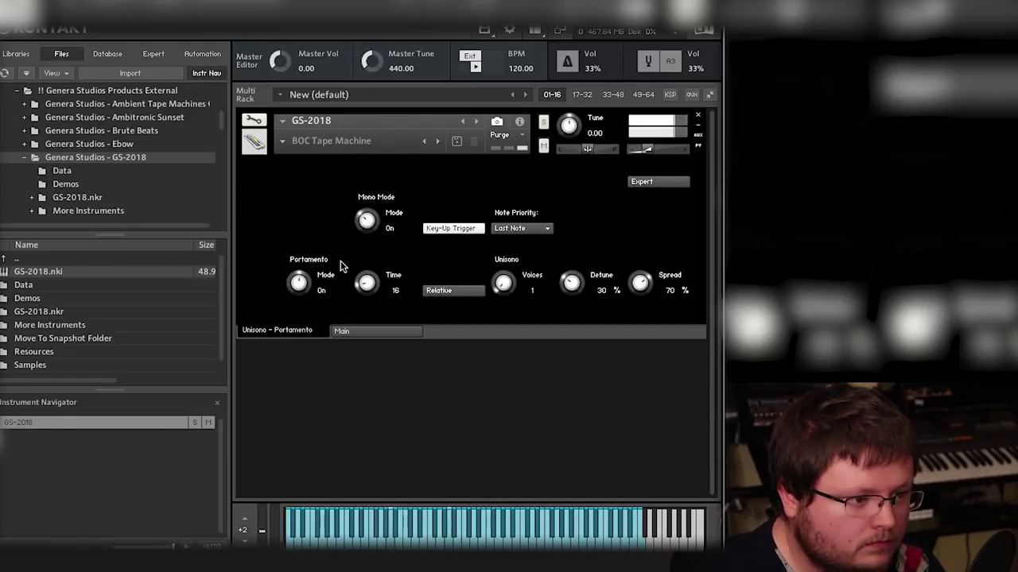
pyautogui.click(367, 329)
# Lengthen the VCA envelope R knob and step the VCO 1 and VCO 2 waveforms up to square.
pyautogui.moveTo(560, 302); pyautogui.dragTo(561, 292)
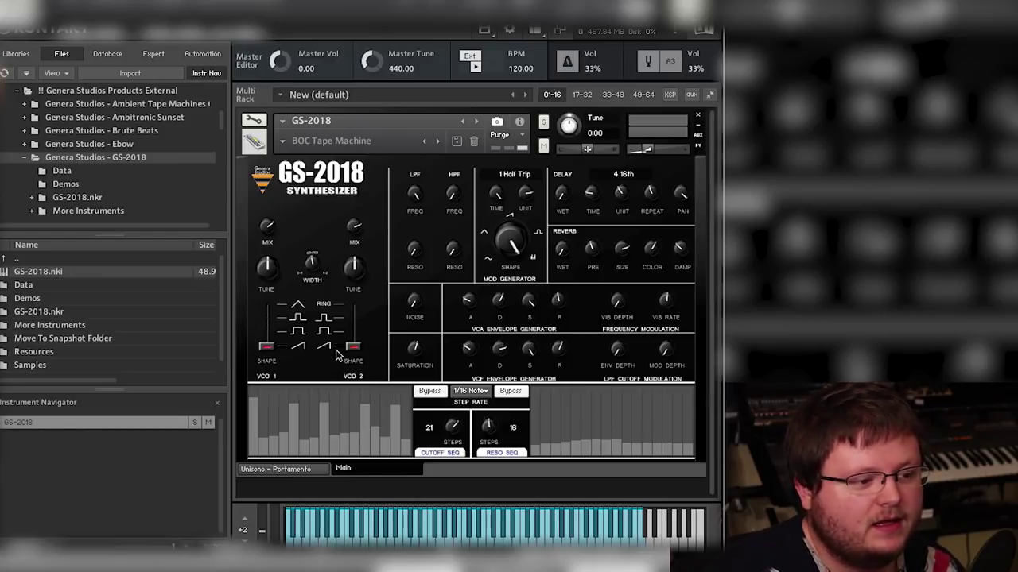
pyautogui.click(264, 348)
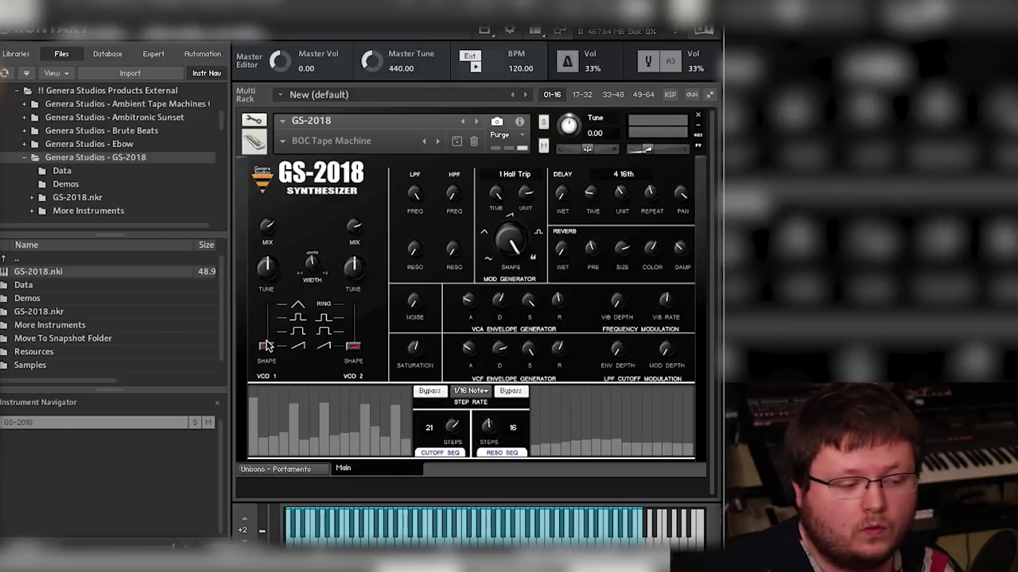
pyautogui.moveTo(265, 348)
pyautogui.mouseDown()
pyautogui.moveTo(267, 310)
pyautogui.moveTo(267, 347)
pyautogui.mouseUp()
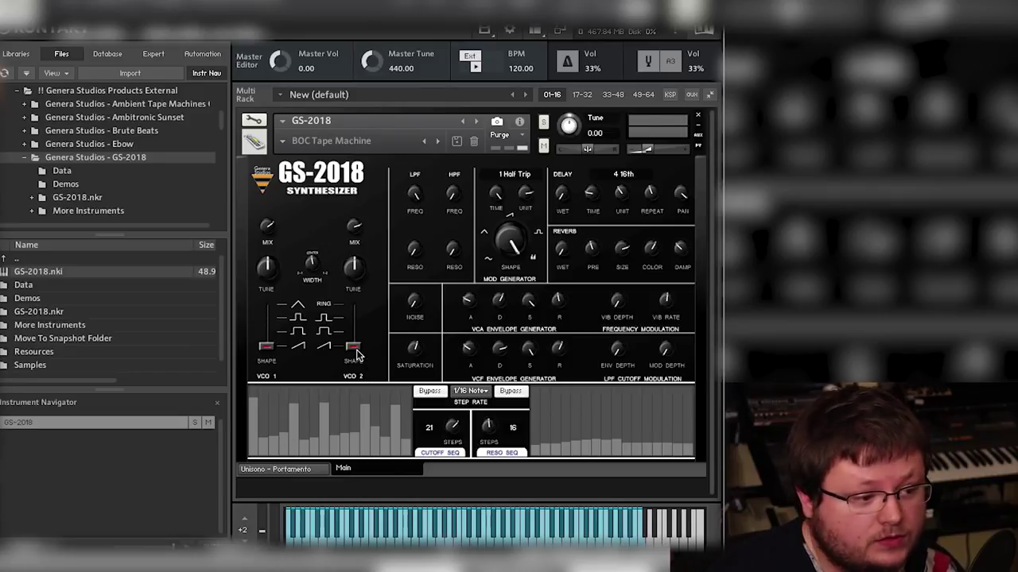
pyautogui.moveTo(353, 353)
pyautogui.mouseDown()
pyautogui.moveTo(362, 293)
pyautogui.moveTo(355, 348)
pyautogui.mouseUp()
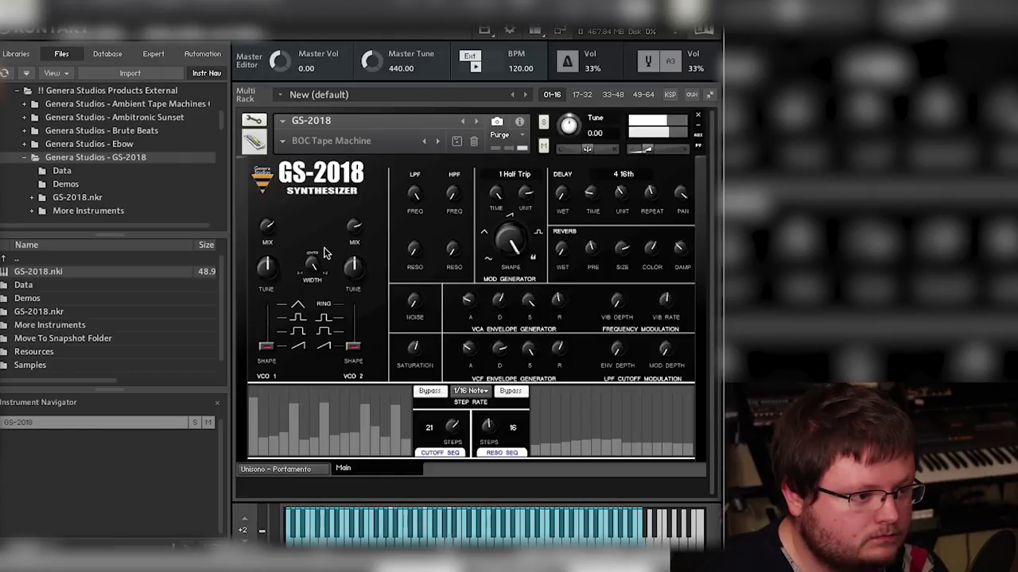
pyautogui.click(278, 469)
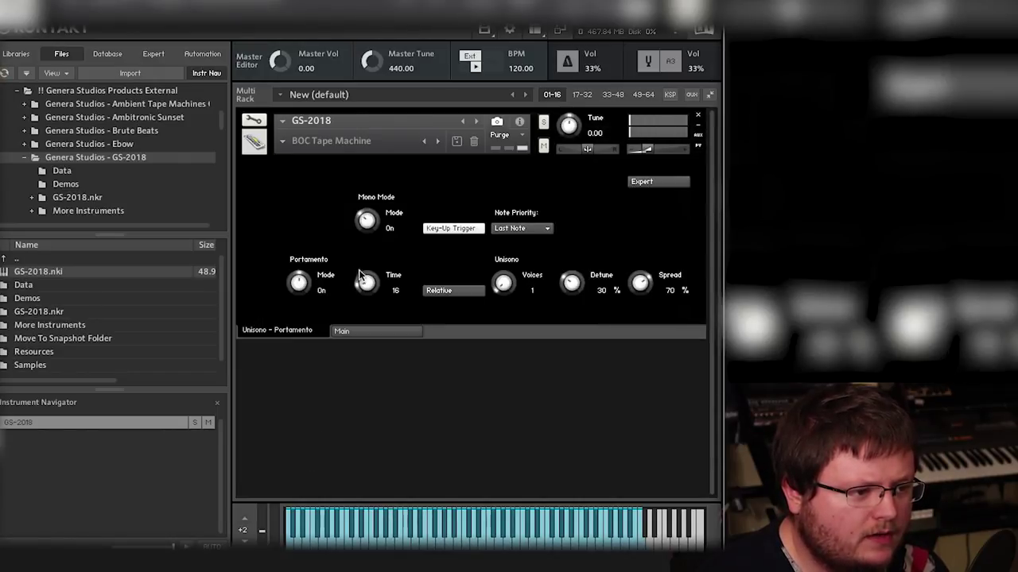
pyautogui.click(362, 332)
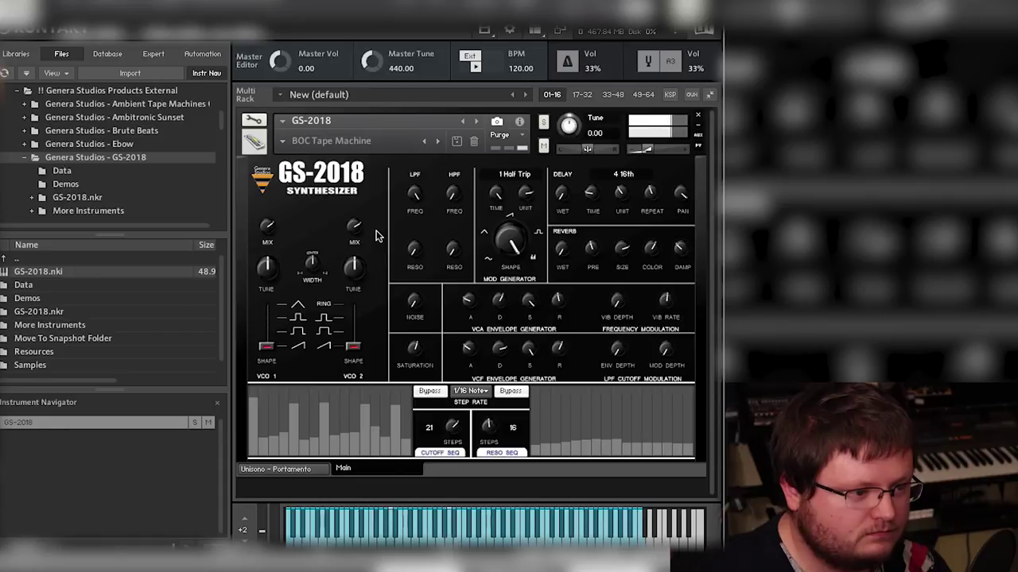
# Set VCO 1 to pulse and VCO 2 to RING, and change the mod generator rate to 4 32nd.
pyautogui.moveTo(270, 347); pyautogui.dragTo(270, 332)
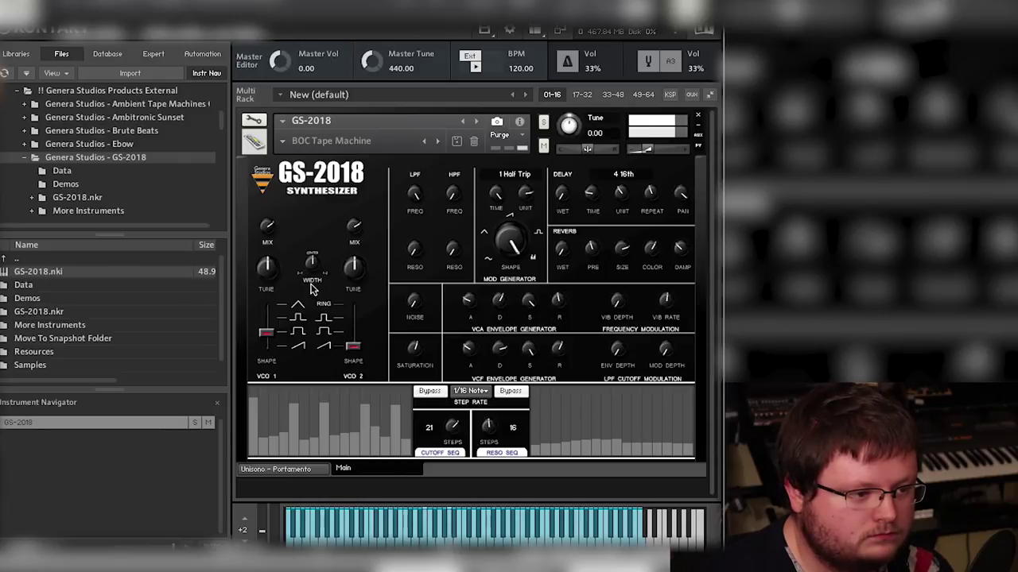
pyautogui.moveTo(348, 344); pyautogui.dragTo(357, 284)
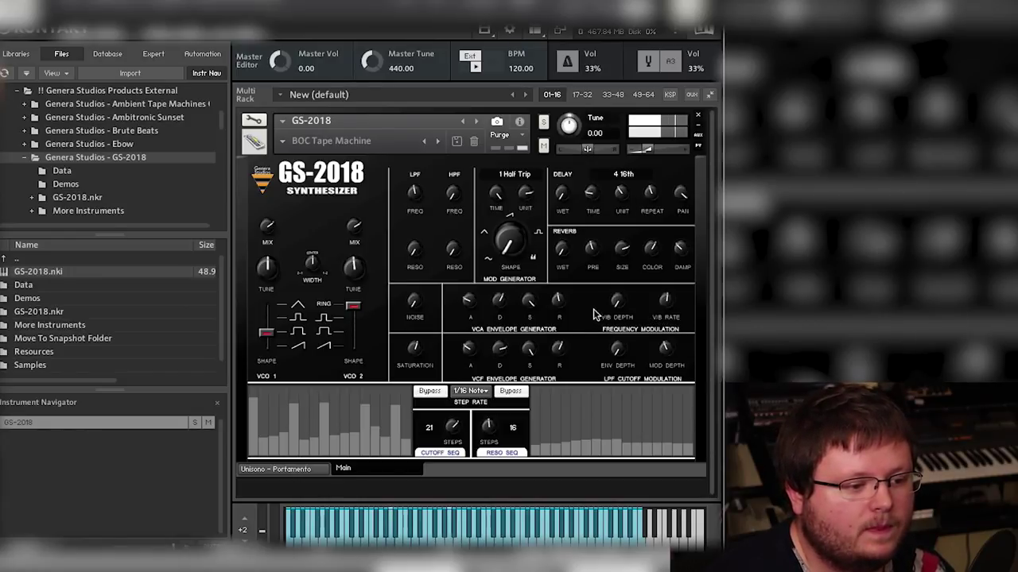
pyautogui.moveTo(499, 194); pyautogui.dragTo(535, 242)
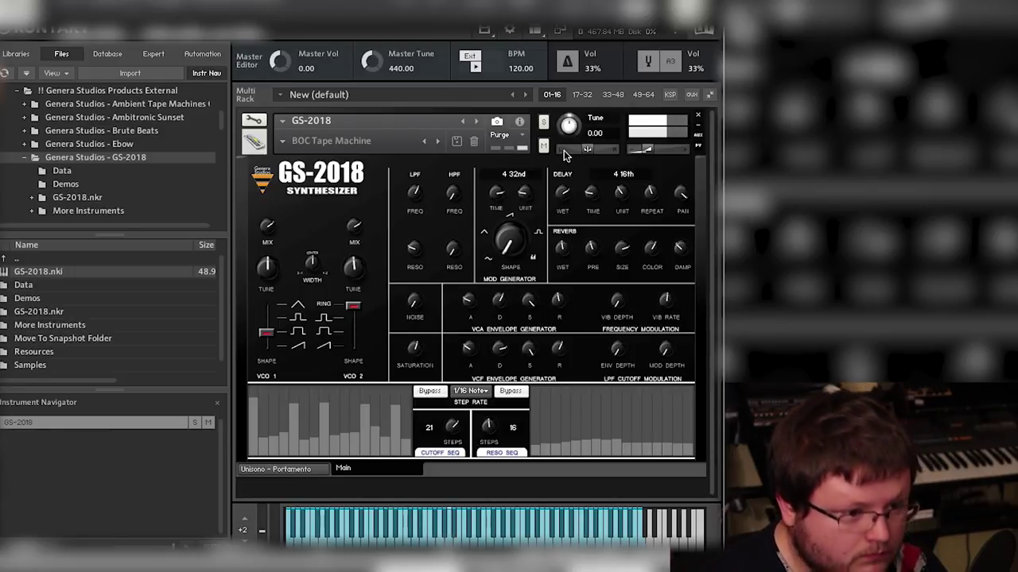
# Turn the DELAY TIME control until the delay readout shows 1 8th Trip.
pyautogui.moveTo(619, 202); pyautogui.dragTo(598, 256)
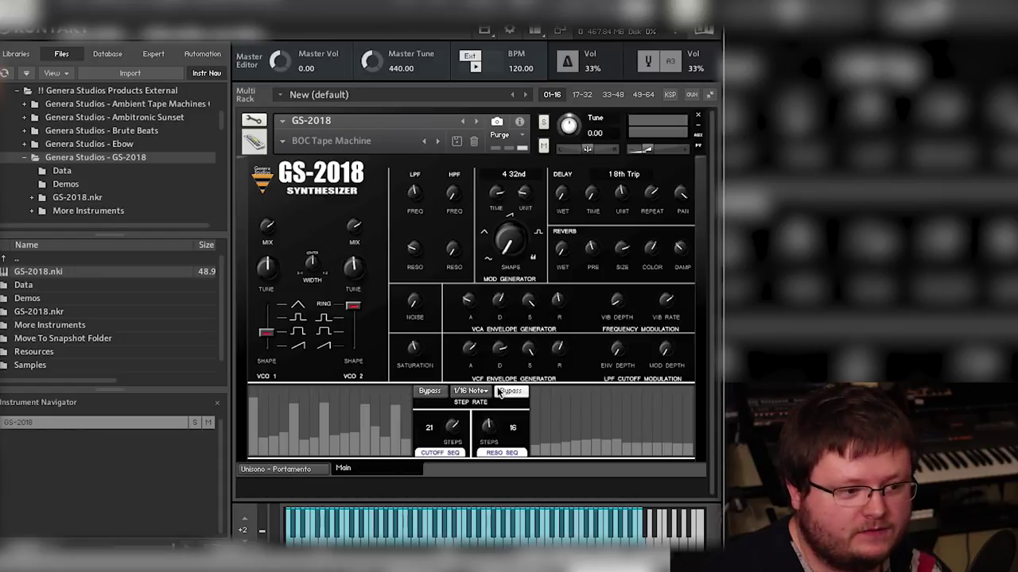
# Draw taller, varied step heights across all 16 RESO SEQ bars, activating the sequencer.
pyautogui.moveTo(541, 431)
pyautogui.mouseDown()
pyautogui.moveTo(597, 419)
pyautogui.moveTo(694, 421)
pyautogui.mouseUp()
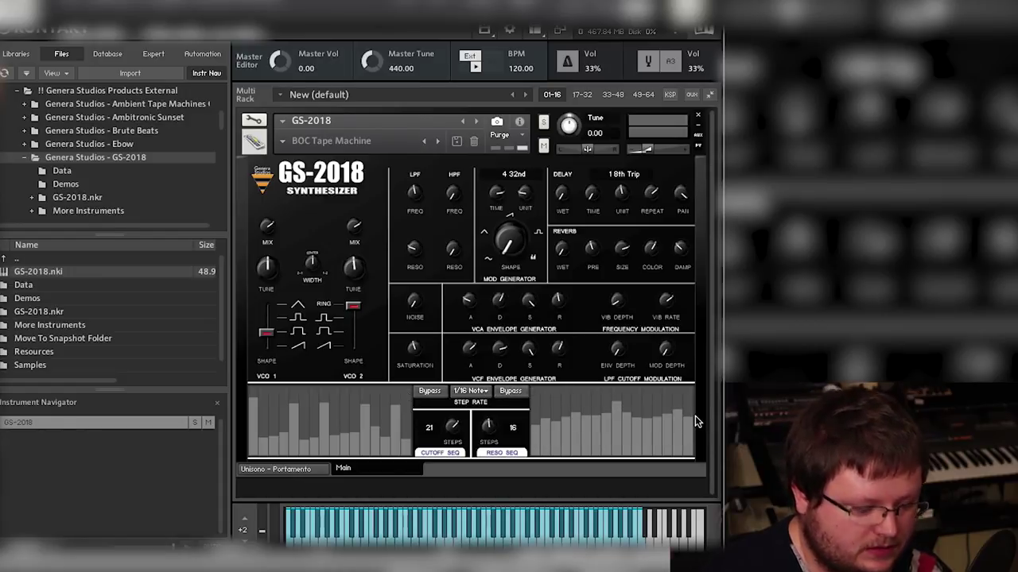
# Raise one RESO SEQ step nearly to full and lower the rest into an arc.
pyautogui.click(645, 391)
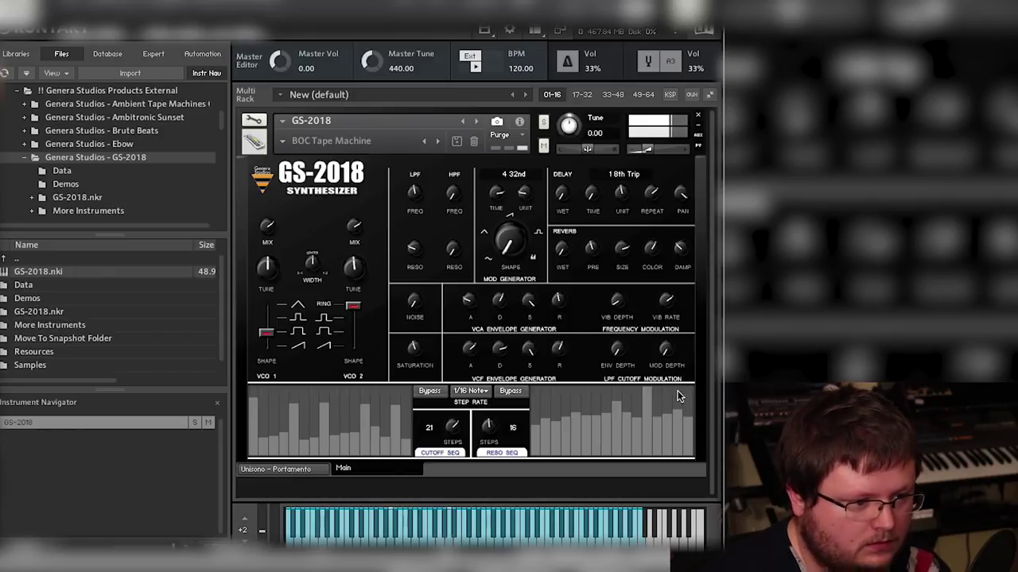
pyautogui.moveTo(534, 446)
pyautogui.mouseDown()
pyautogui.moveTo(595, 428)
pyautogui.moveTo(694, 447)
pyautogui.mouseUp()
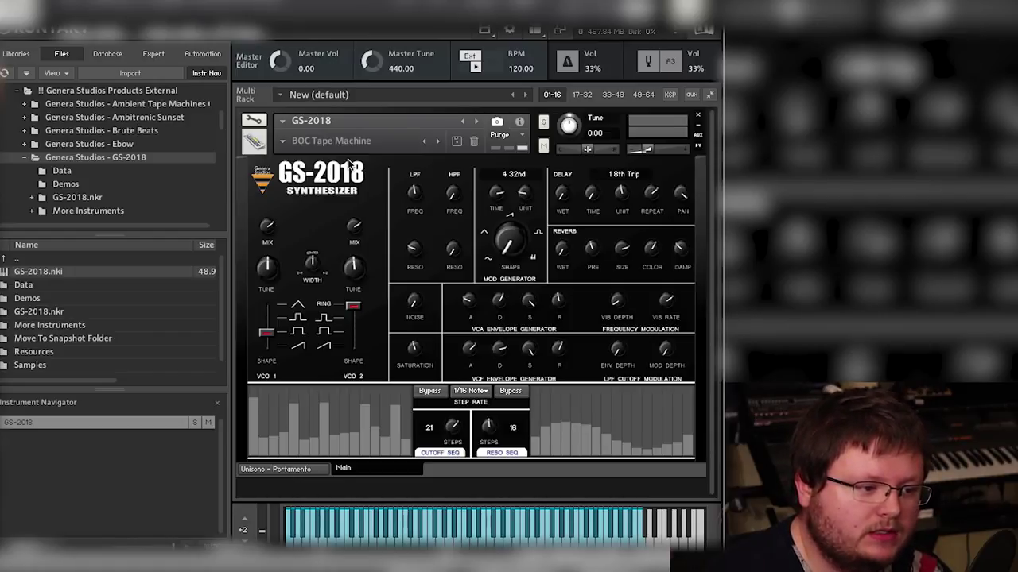
# Load the Another World snapshot from the Amb and Soundscapes category.
pyautogui.click(282, 142)
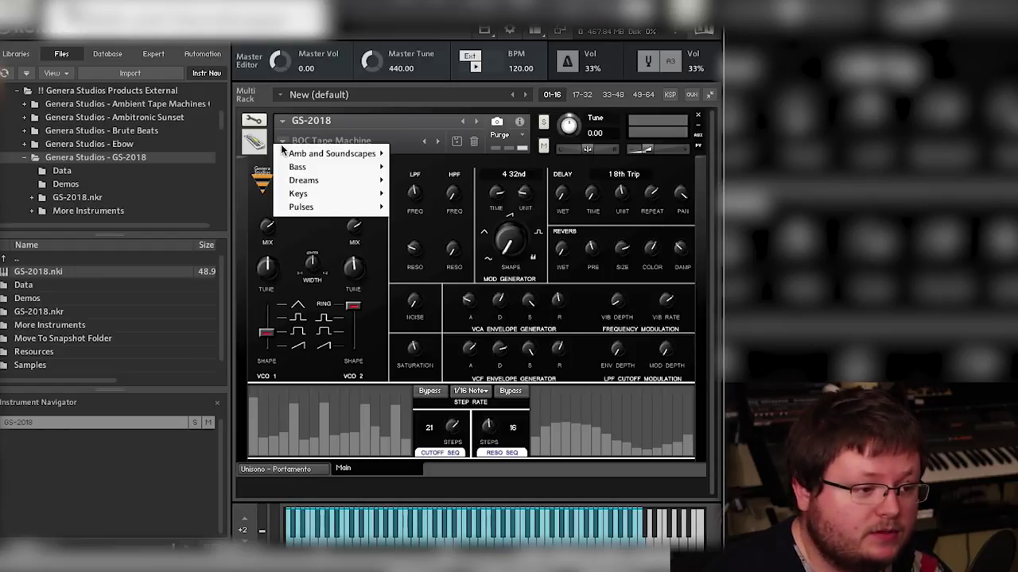
pyautogui.moveTo(329, 153)
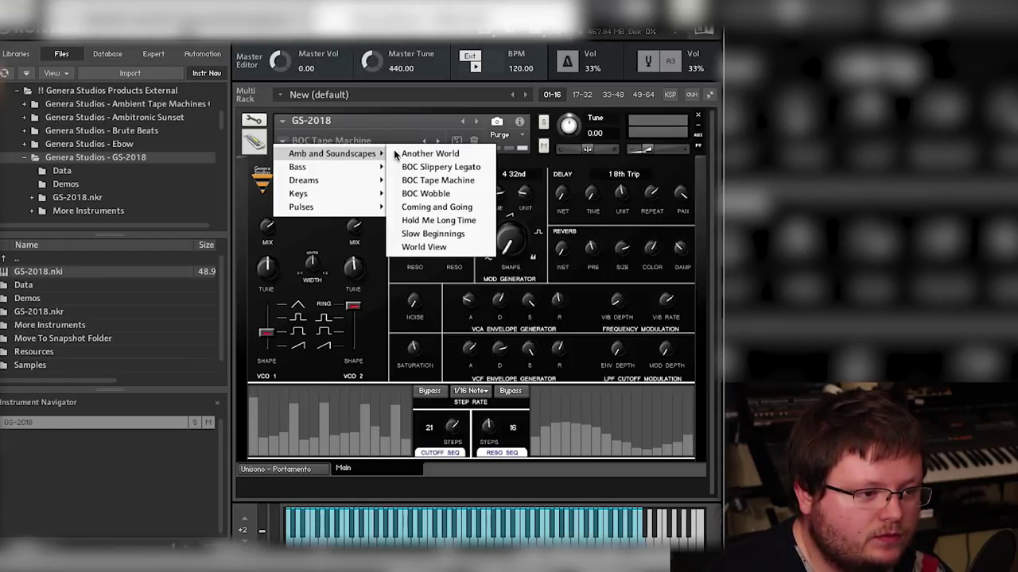
pyautogui.click(424, 155)
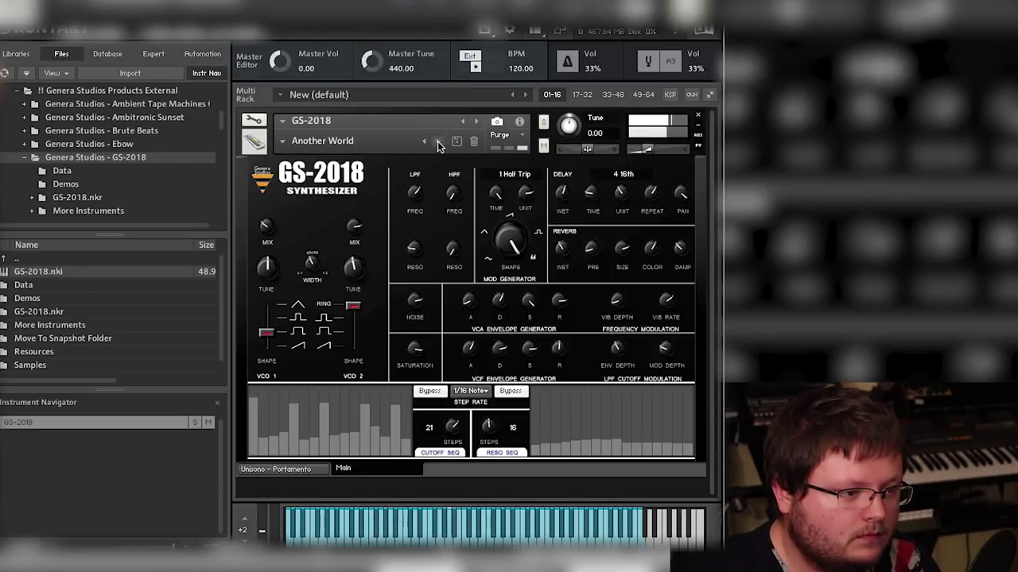
# Load the Almost in 7 snapshot from the Pulses category.
pyautogui.click(280, 142)
pyautogui.moveTo(315, 205)
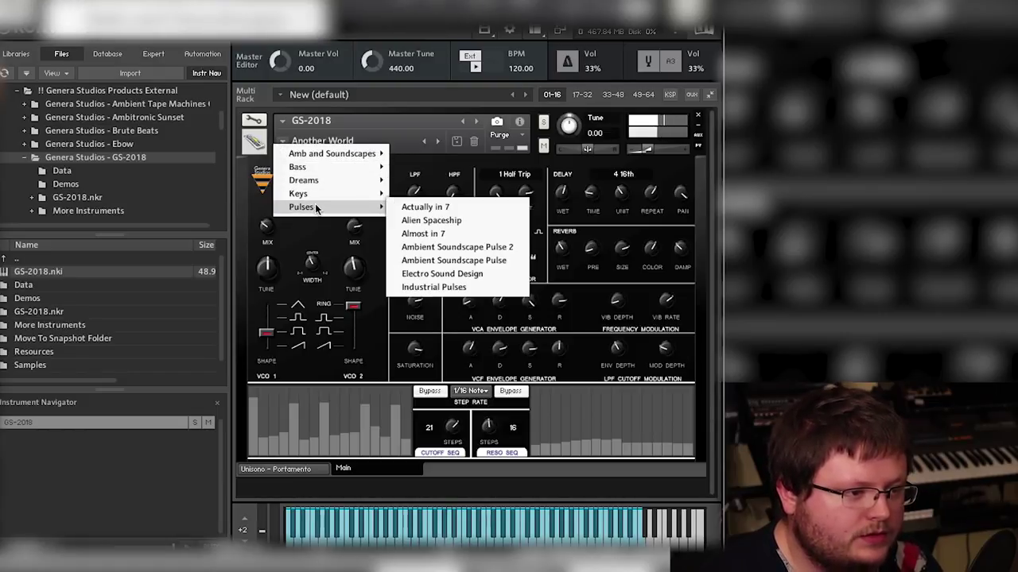
pyautogui.click(472, 233)
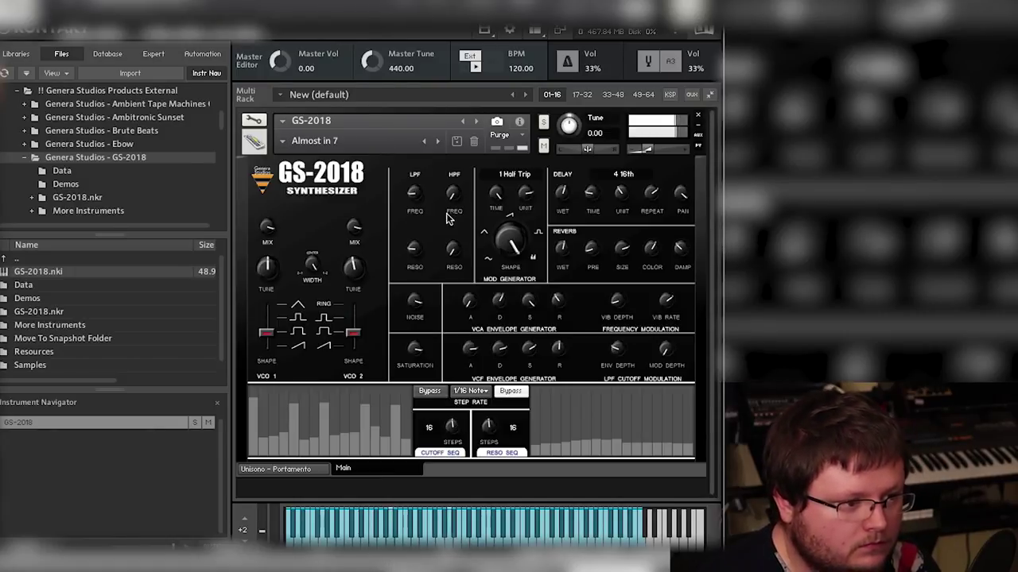
# Load the Industrial Pulses snapshot from the Pulses category.
pyautogui.click(321, 143)
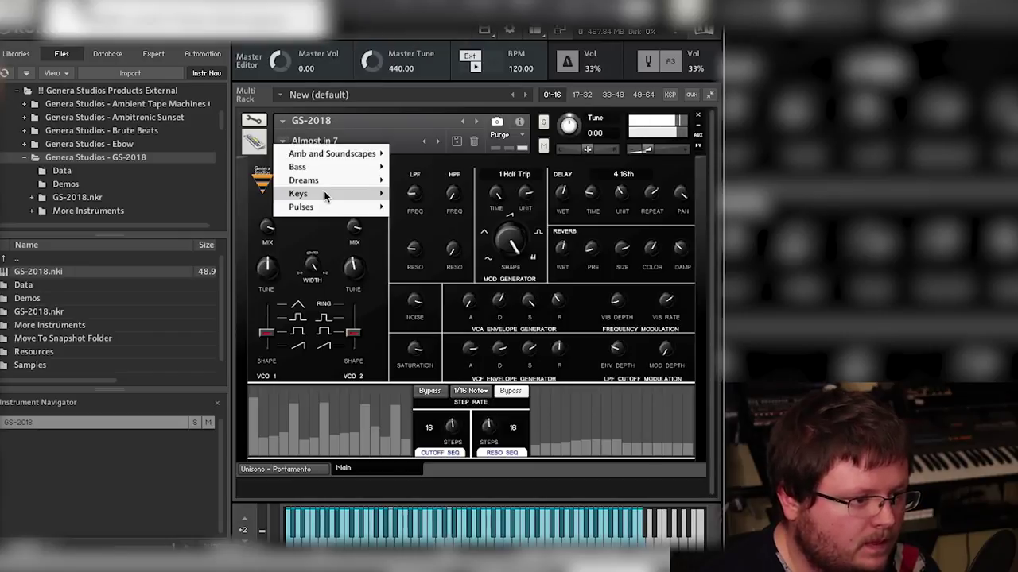
pyautogui.moveTo(326, 207)
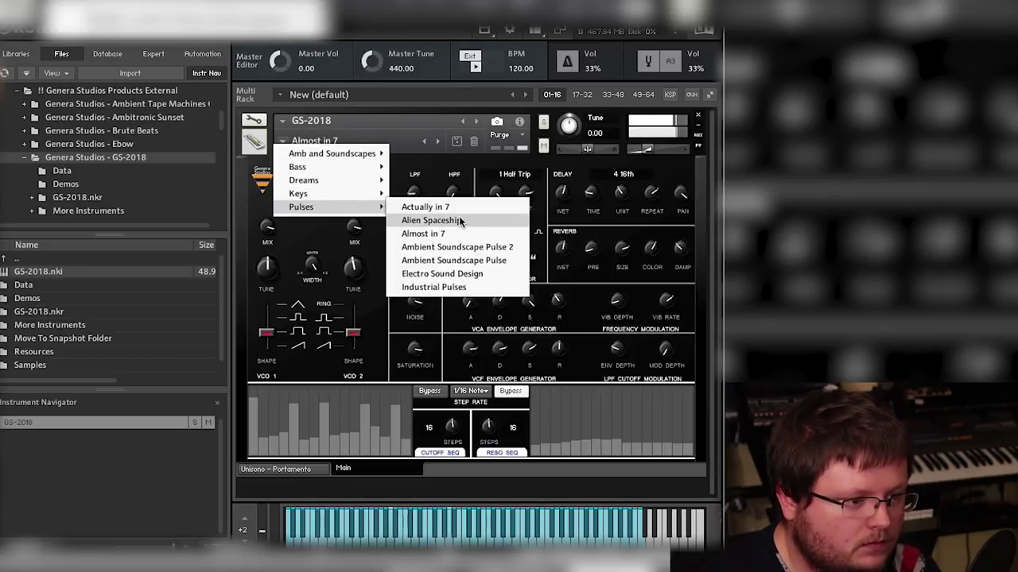
pyautogui.click(475, 287)
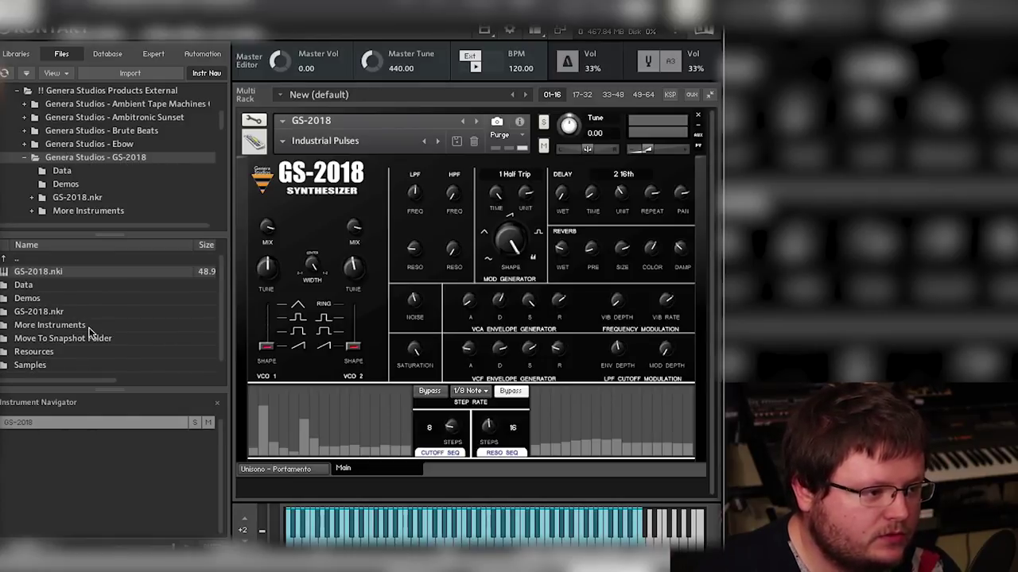
# Open the Touch GS-2018 folder and drag Touch_GS-2018.nki onto the Multi Rack, replacing GS-2018.
pyautogui.scroll(-1, 91, 333)
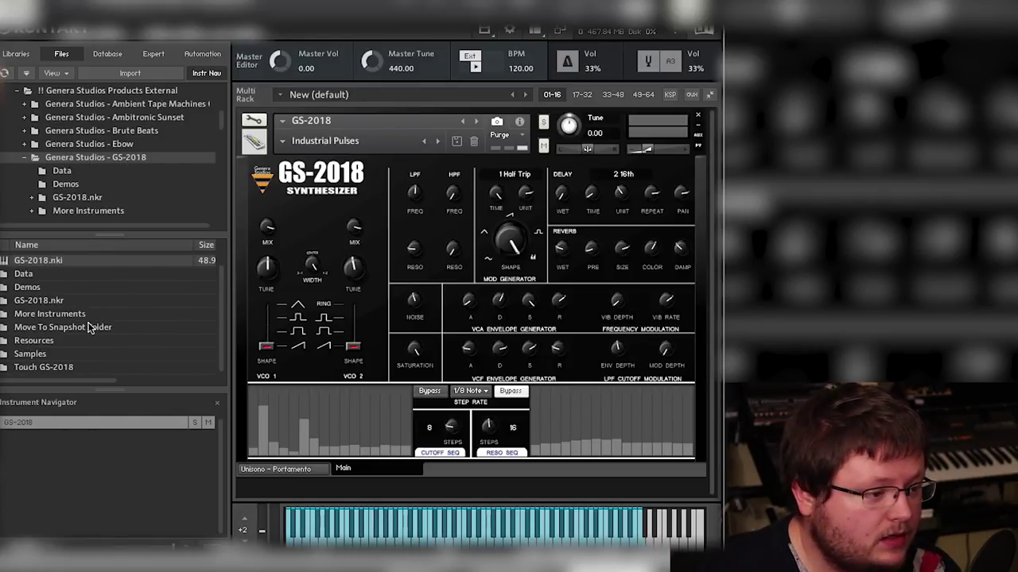
pyautogui.click(57, 370)
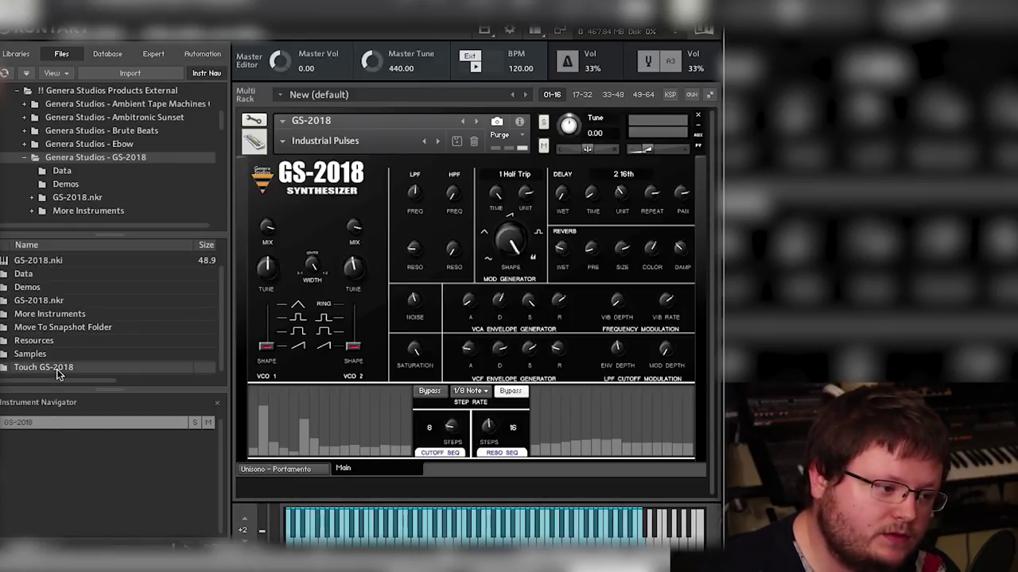
pyautogui.doubleClick(70, 365)
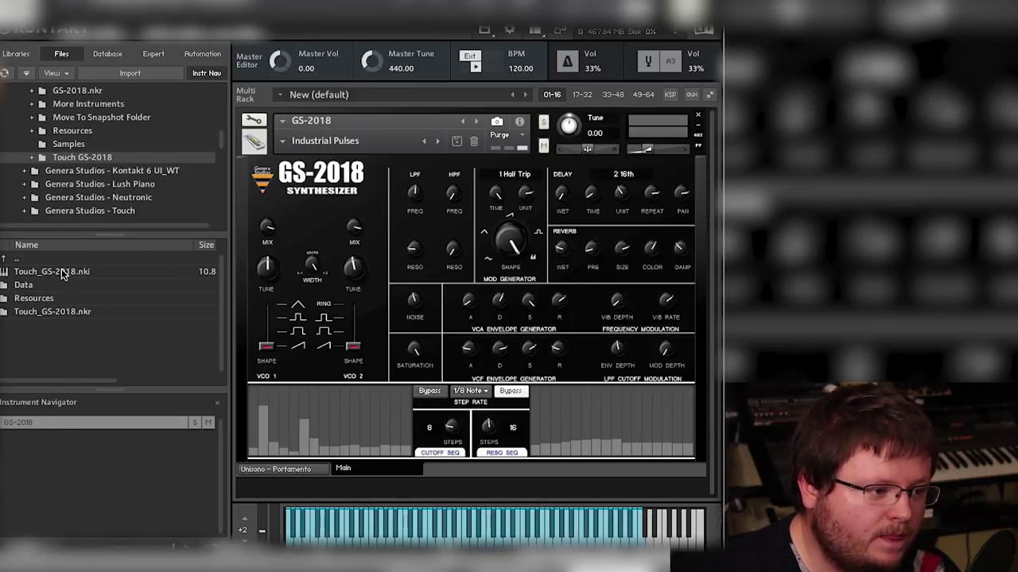
pyautogui.click(65, 273)
pyautogui.moveTo(47, 277); pyautogui.dragTo(360, 229)
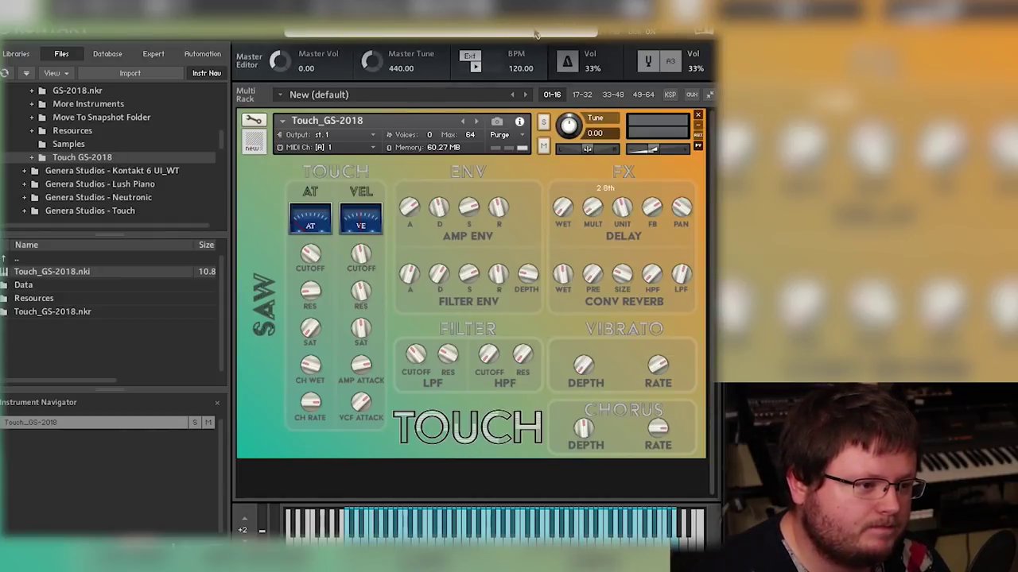
# Close the Touch instrument, open GS-2018's More Instruments folder, and select GS-2018_HighResSaw.
pyautogui.click(697, 115)
pyautogui.scroll(3, 141, 165)
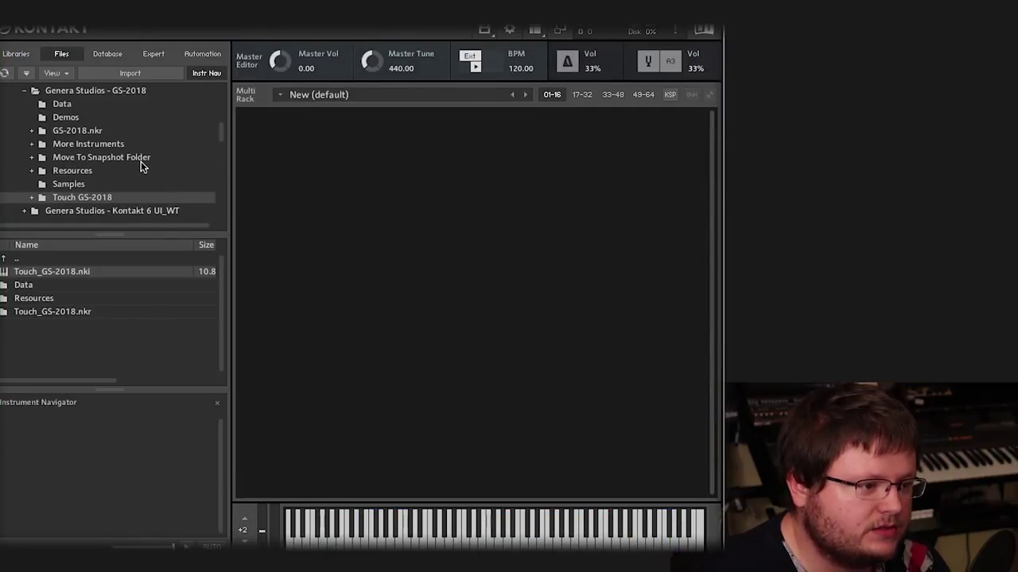
pyautogui.click(128, 119)
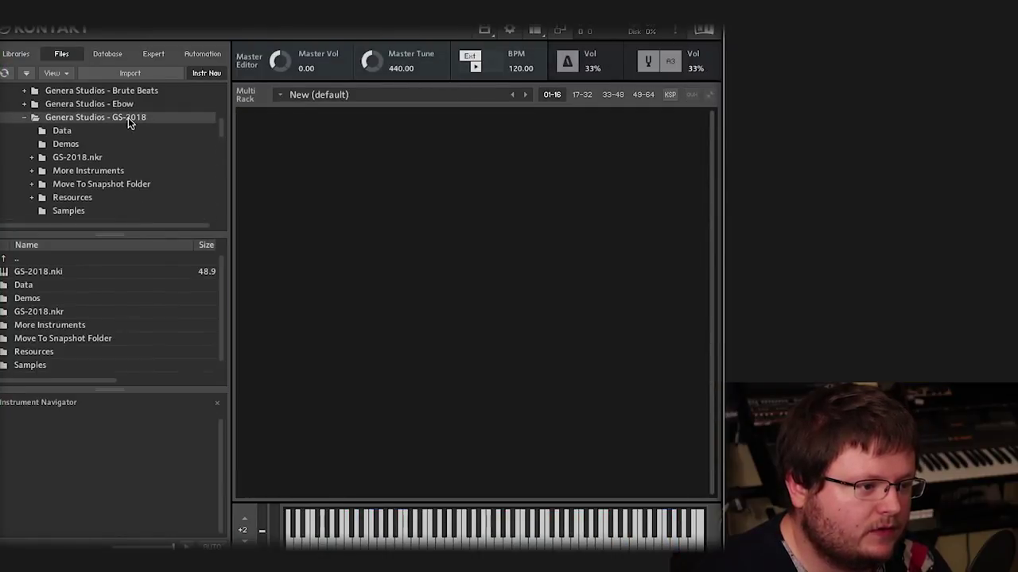
pyautogui.doubleClick(80, 324)
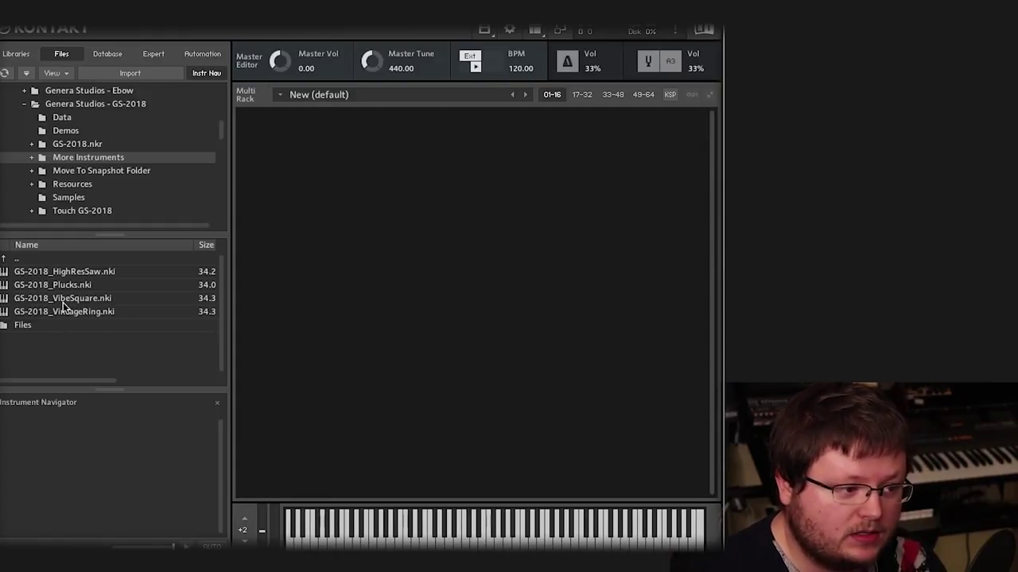
pyautogui.click(99, 275)
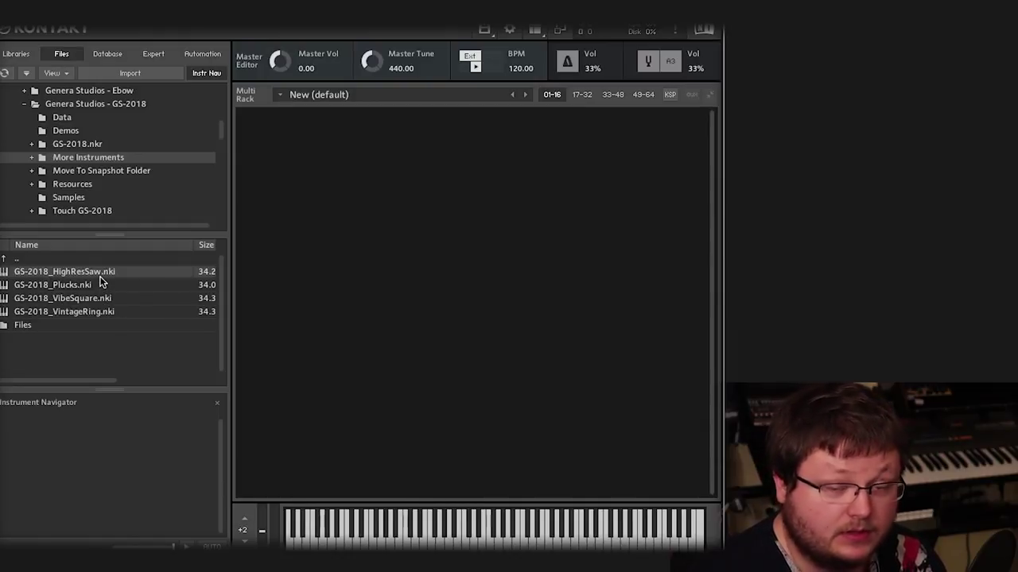
# Load GS-2018_HighResSaw.nki into the empty rack with its BOC Tape Machine snapshot, then select GS-2018_Plucks.
pyautogui.moveTo(120, 270); pyautogui.dragTo(440, 228)
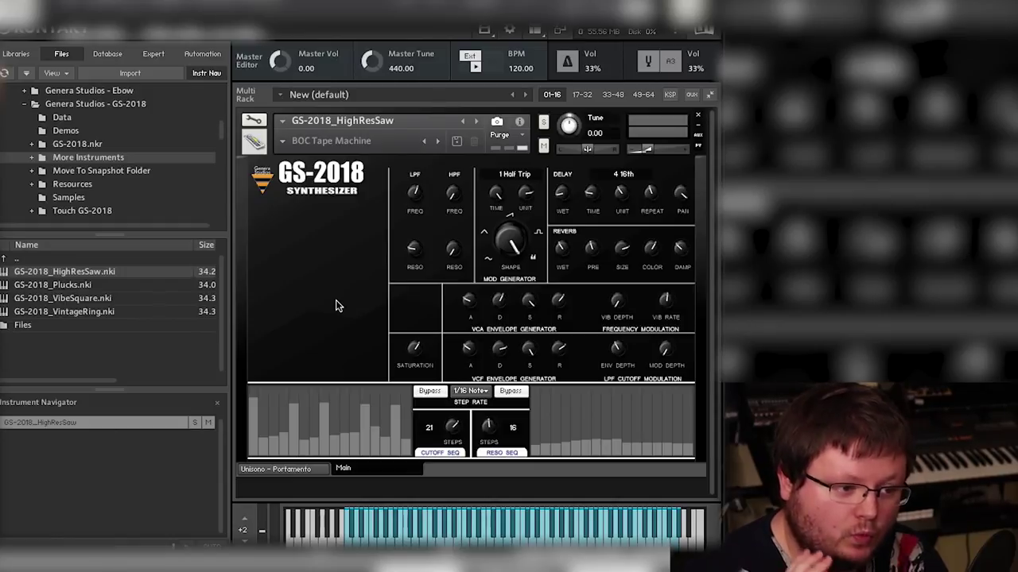
pyautogui.click(107, 286)
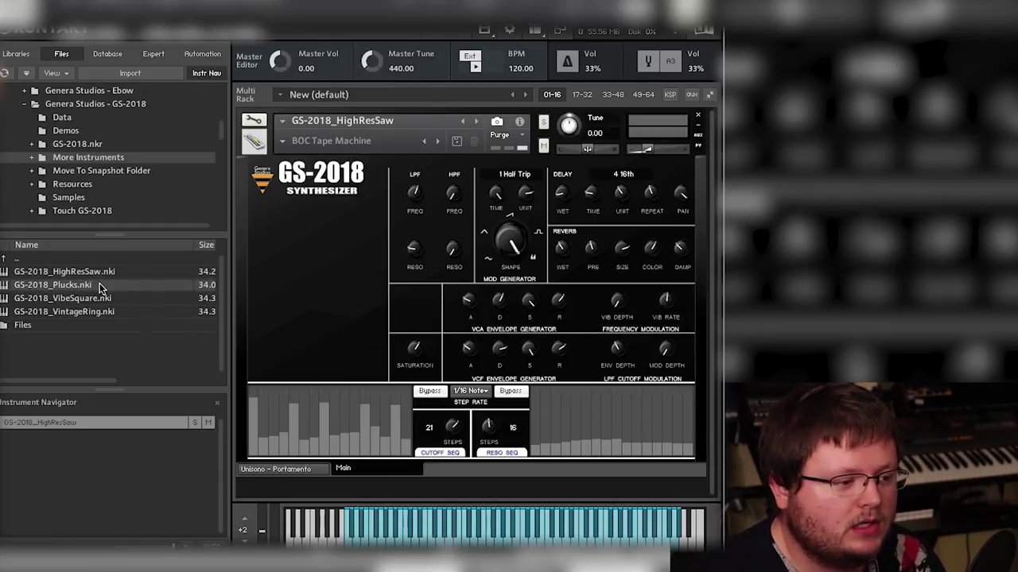
# Replace HighResSaw in the rack with GS-2018_Plucks, then select GS-2018_VibeSquare in the file list.
pyautogui.click(106, 273)
pyautogui.click(91, 286)
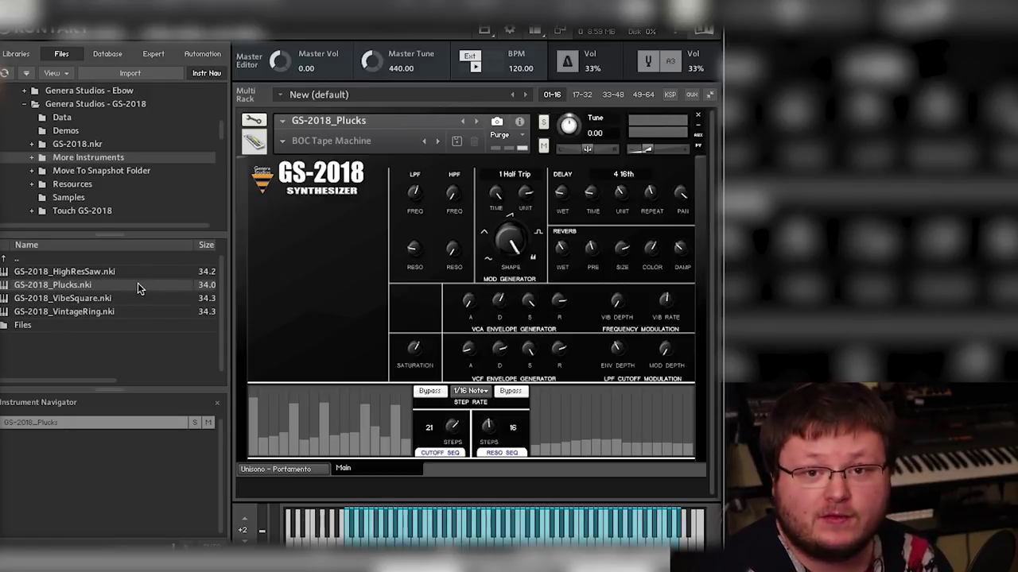
pyautogui.click(127, 300)
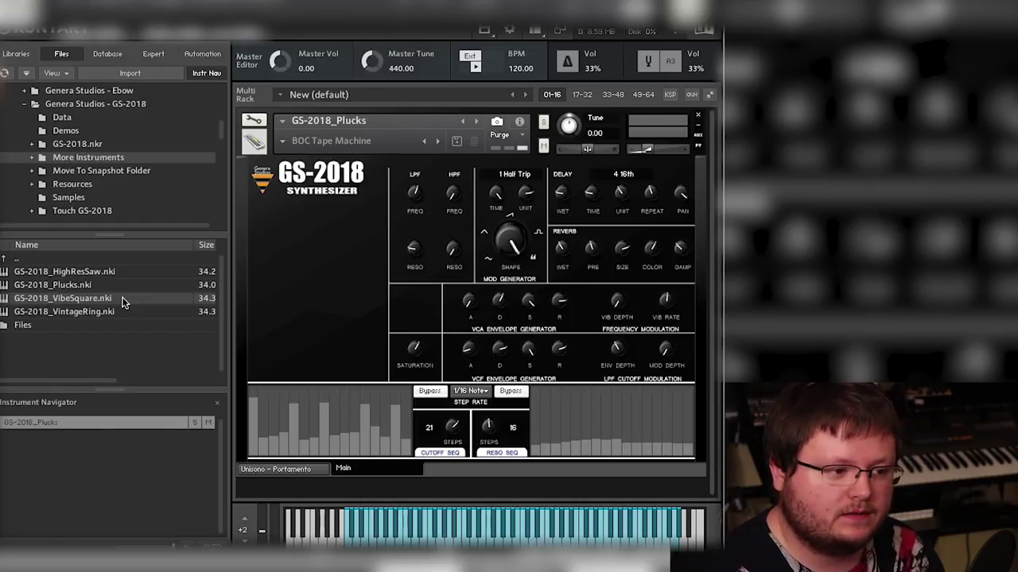
# Load GS-2018_VibeSquare into the rack in place of Plucks, then select GS-2018_VintageRing.nki.
pyautogui.moveTo(129, 300); pyautogui.dragTo(382, 275)
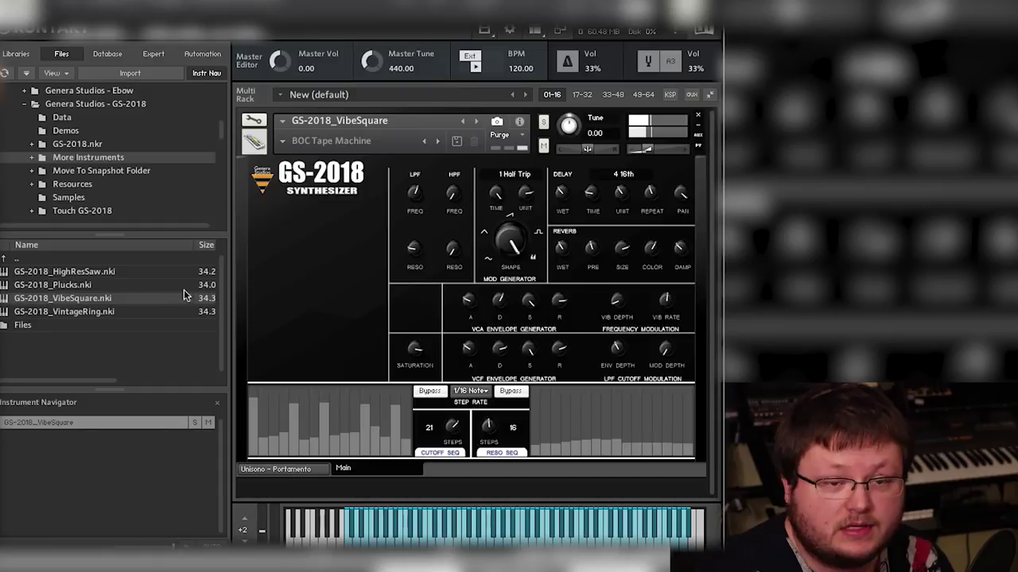
pyautogui.click(136, 311)
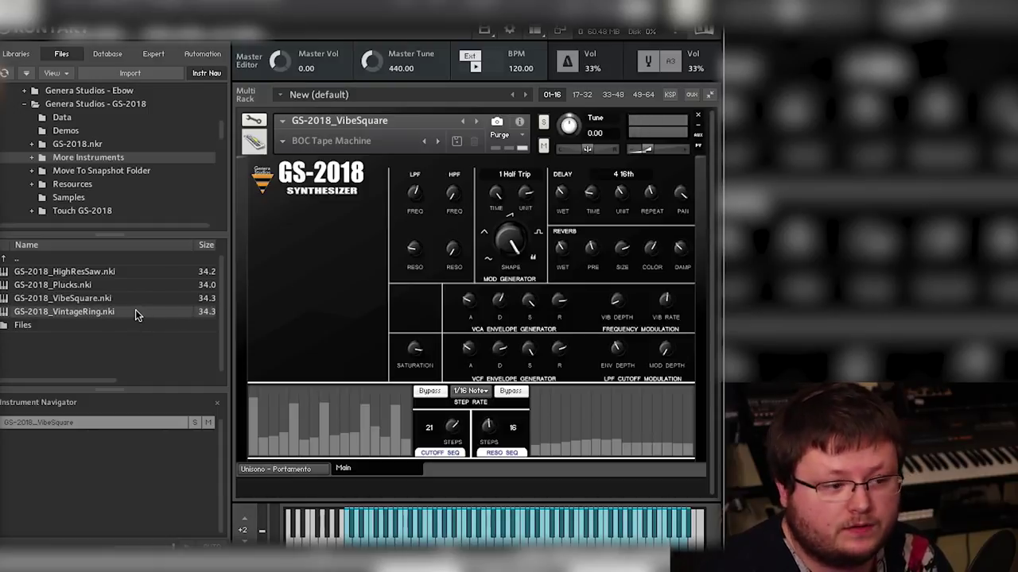